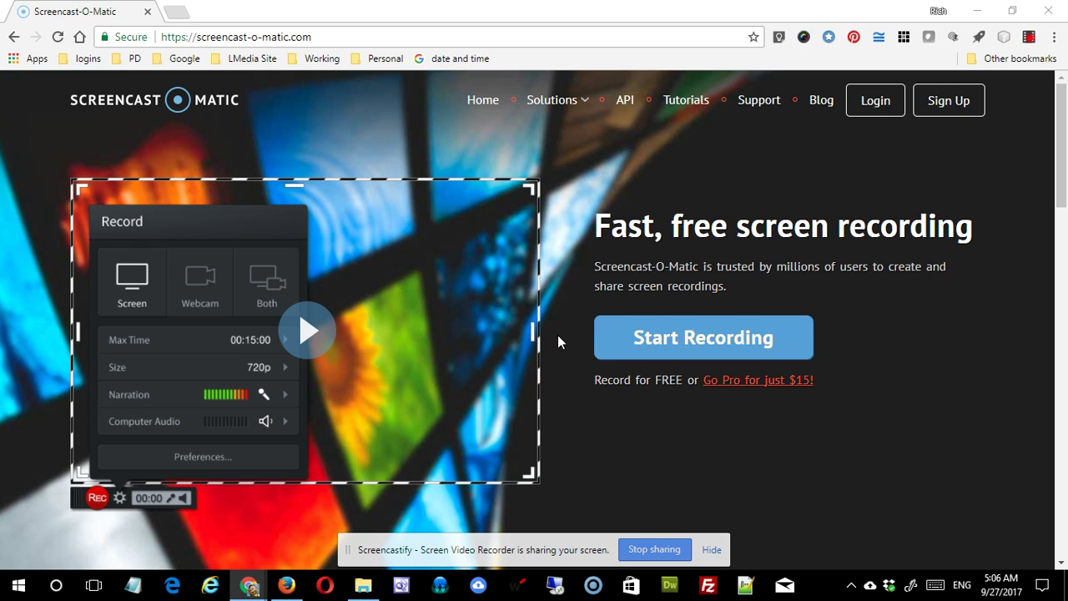
Start a recording from the Screencast-O-Matic site and launch the Screen Recorder Launcher.
{"action": "left_click", "coordinate": [731, 351]}
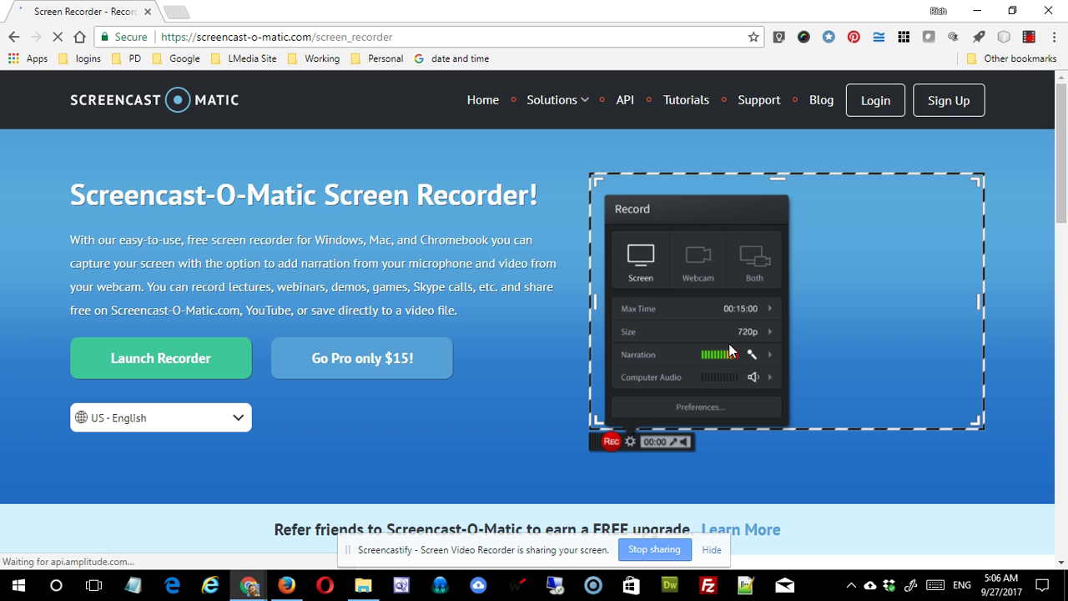
{"action": "left_click", "coordinate": [156, 360]}
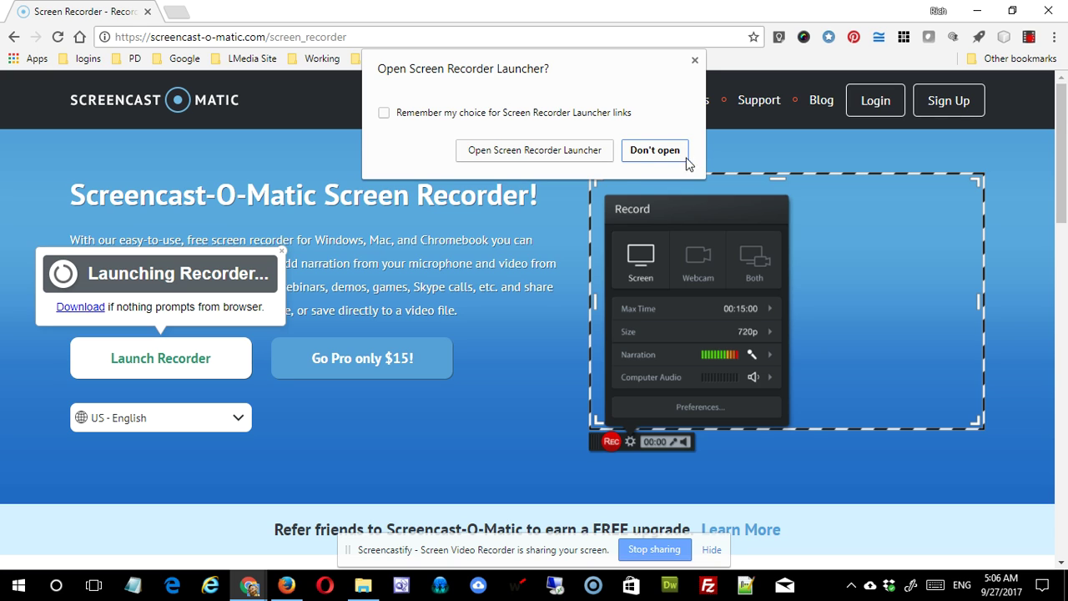
{"action": "left_click", "coordinate": [548, 152]}
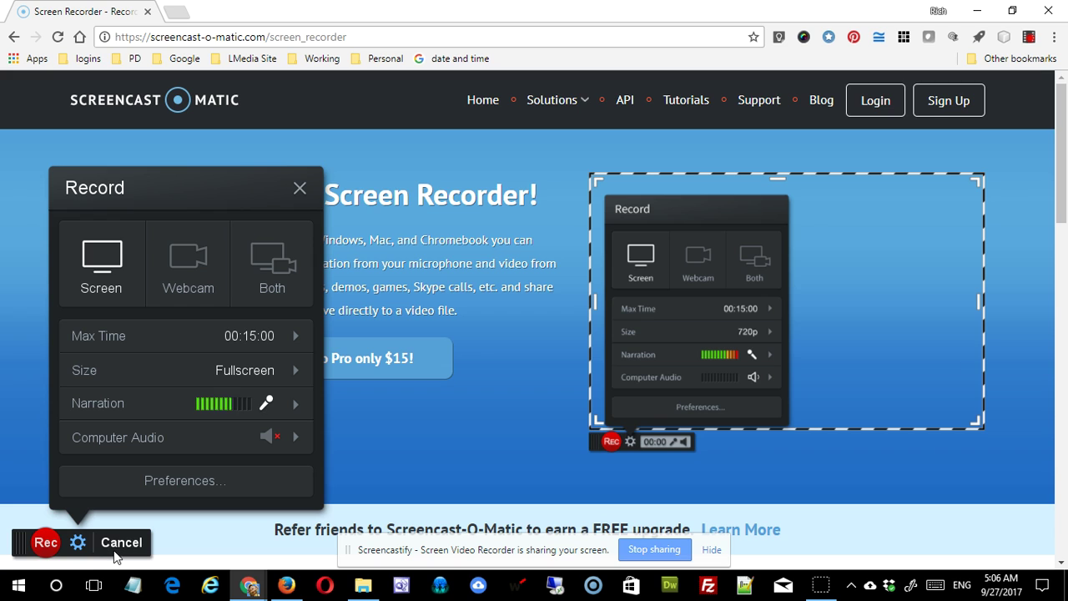
Hide the recorder's Record settings and show them again.
{"action": "mouse_move", "coordinate": [170, 318]}
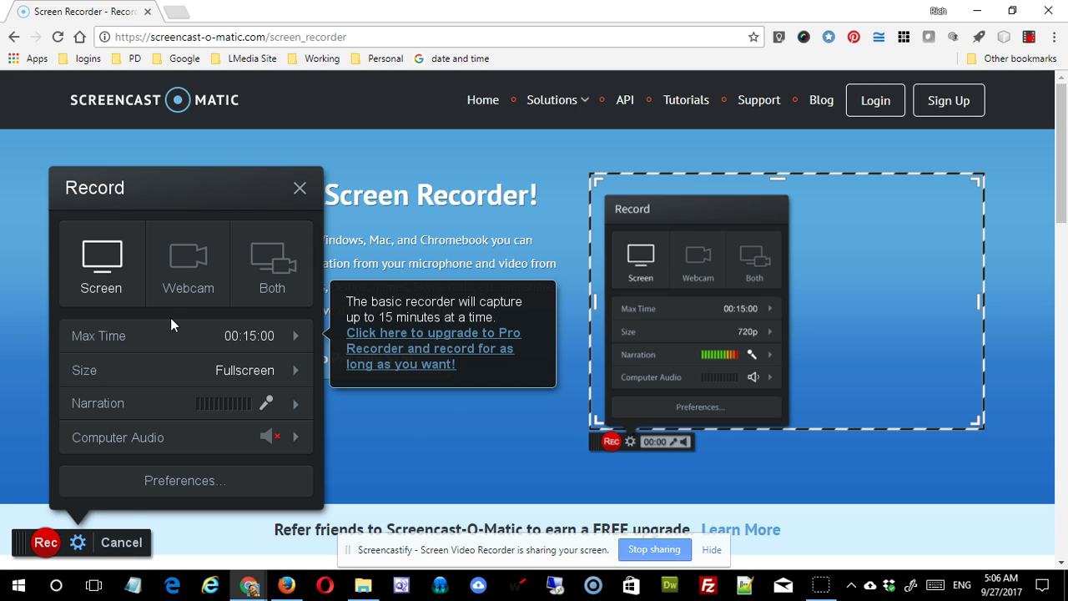
{"action": "left_click", "coordinate": [300, 188]}
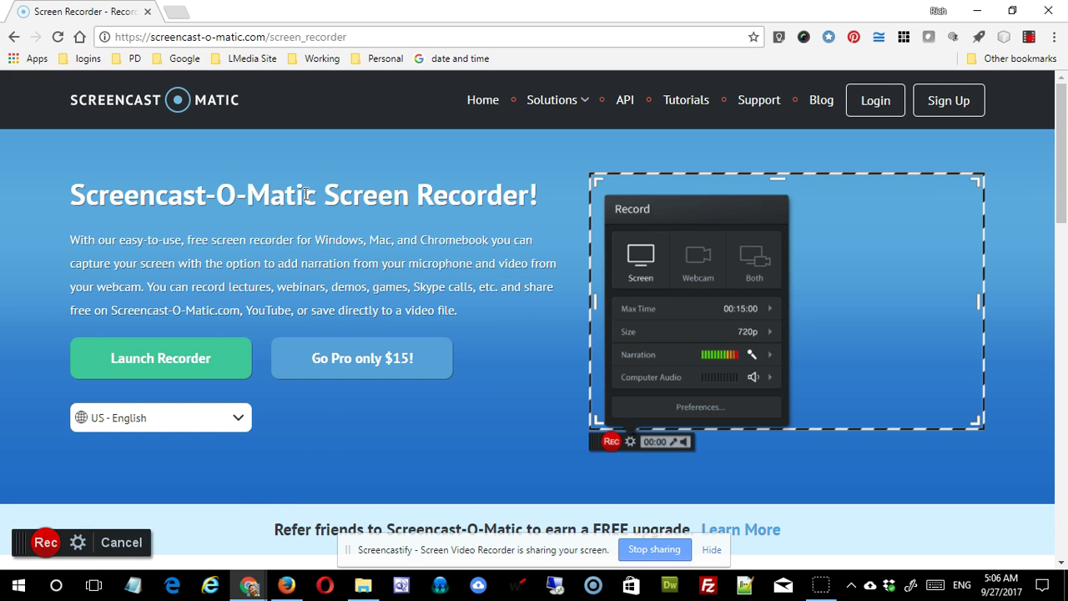
{"action": "left_click", "coordinate": [80, 546]}
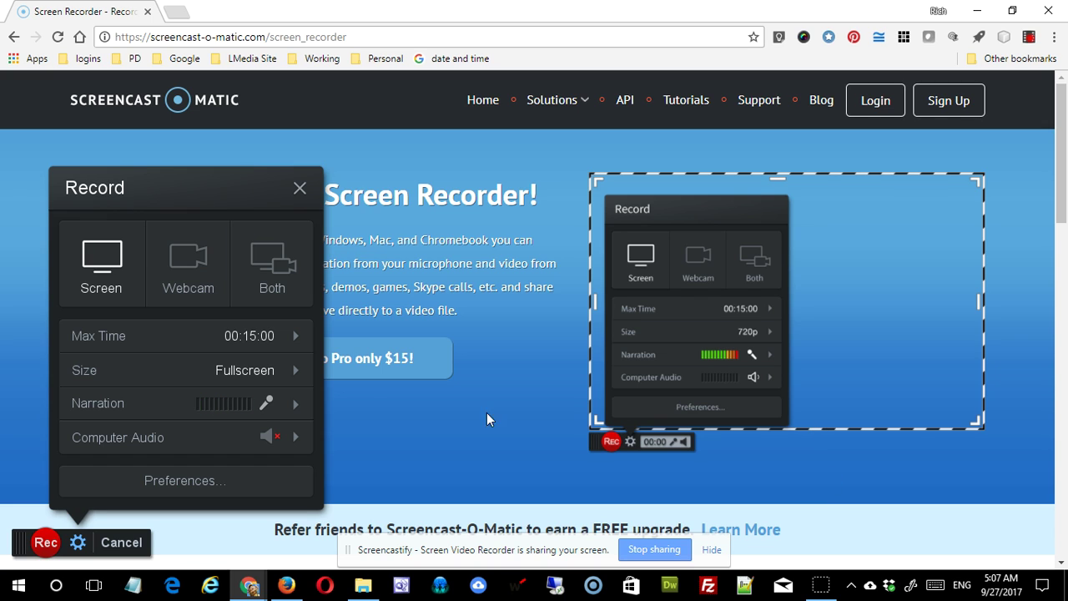
View the Max Time option and set the recording size to Active Window.
{"action": "left_click", "coordinate": [112, 339]}
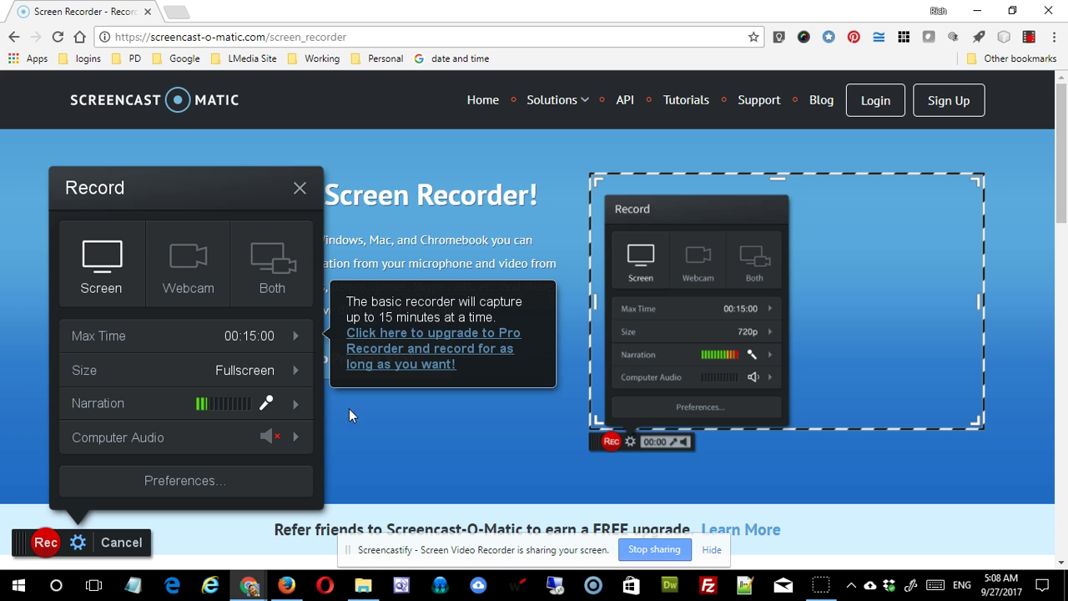
{"action": "left_click", "coordinate": [295, 372]}
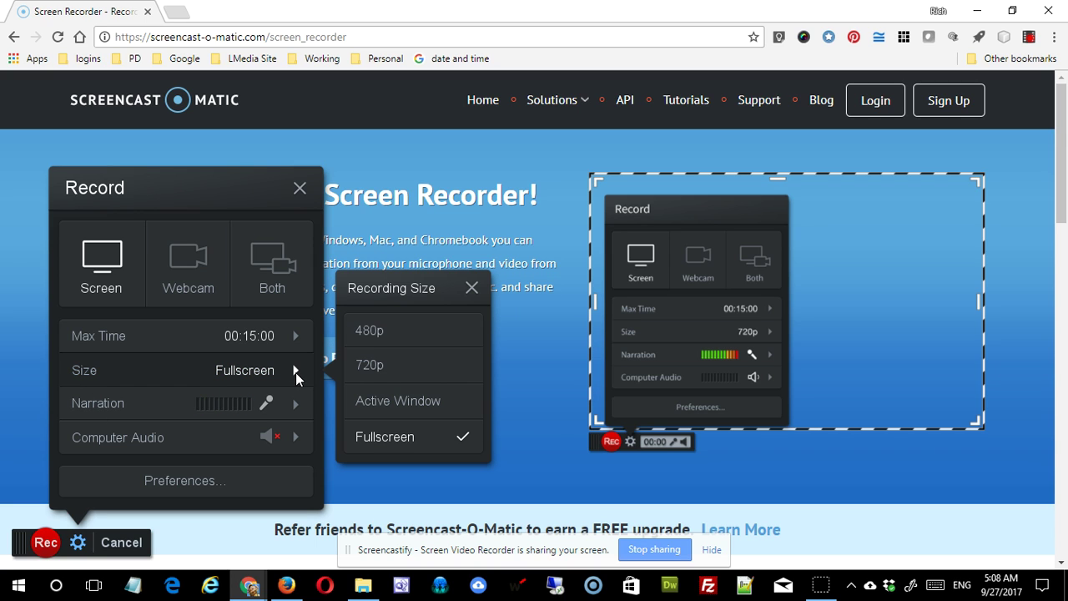
{"action": "left_click", "coordinate": [447, 410]}
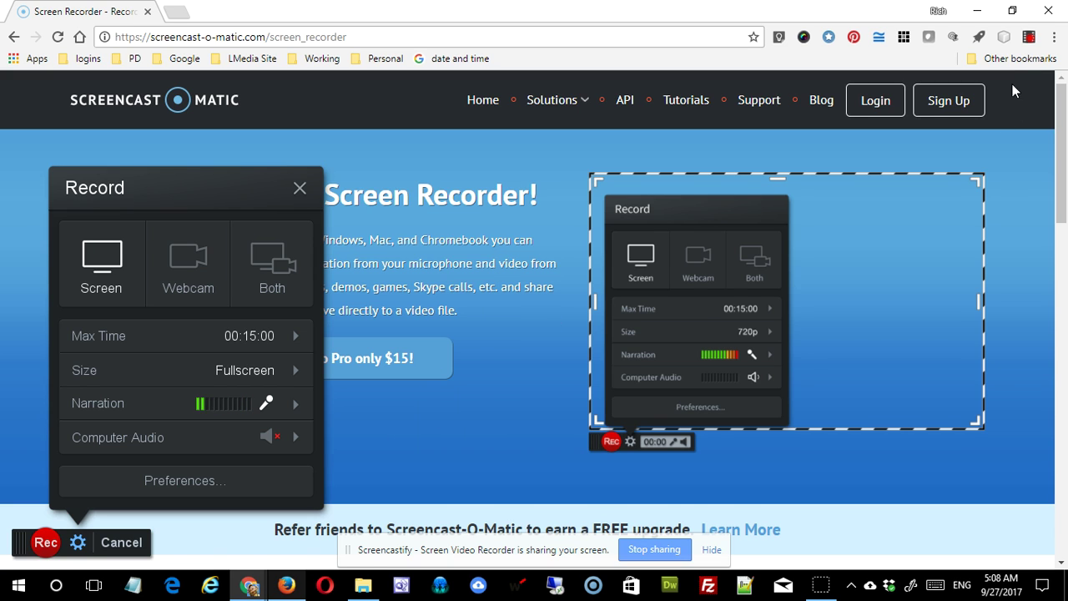
Reduce the Screencast-O-Matic and EDTC 635 course browser windows to smaller overlapping windows on the desktop.
{"action": "left_click", "coordinate": [1012, 10]}
{"action": "left_click_drag", "start_coordinate": [529, 88], "coordinate": [708, 39]}
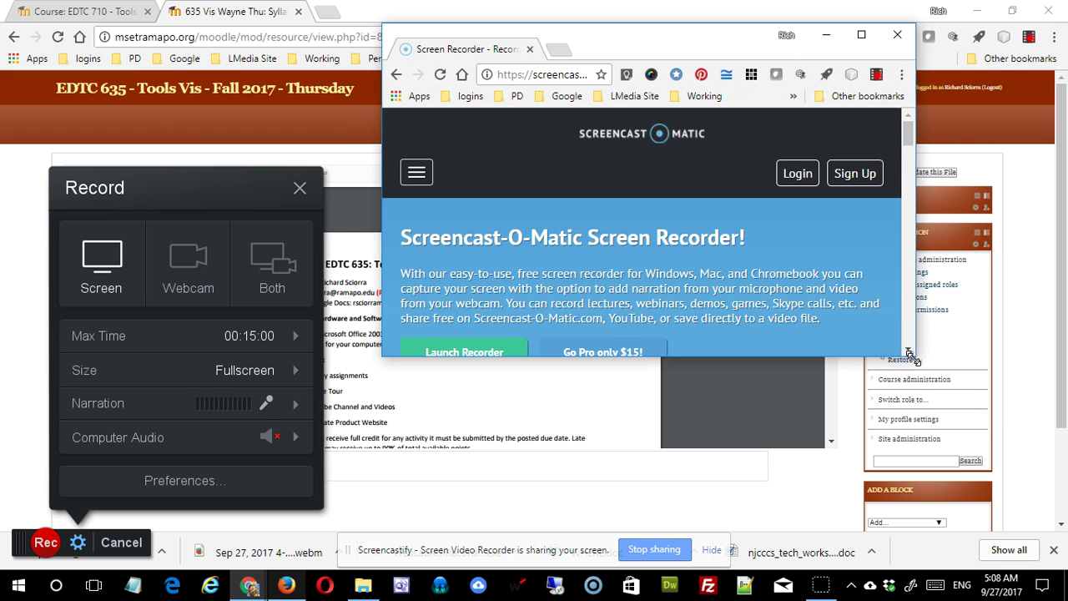
{"action": "left_click_drag", "start_coordinate": [916, 357], "coordinate": [968, 504]}
{"action": "left_click", "coordinate": [1012, 10]}
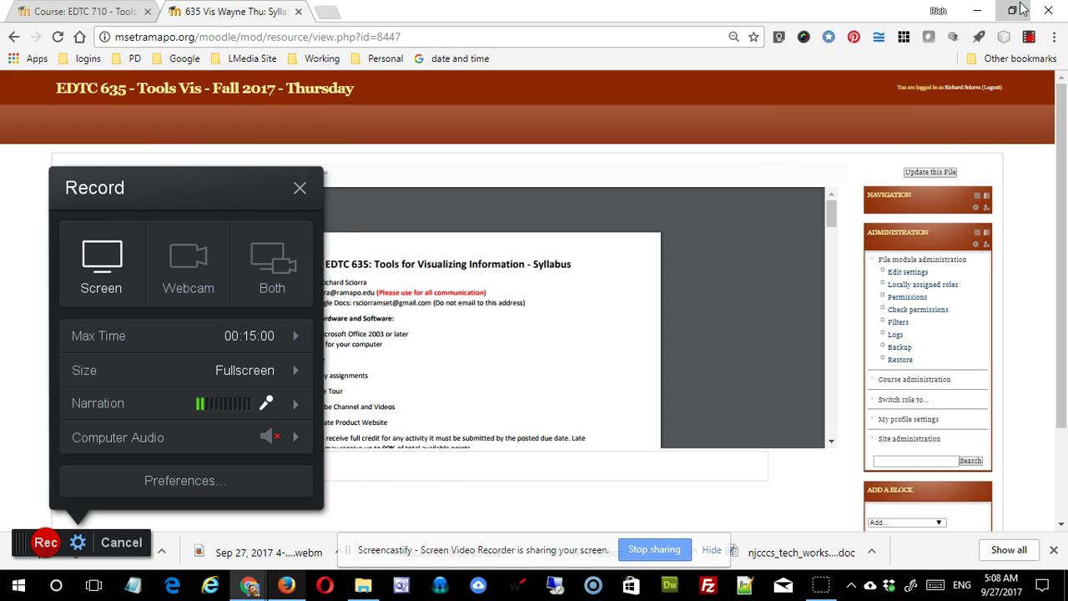
{"action": "left_click", "coordinate": [1012, 11]}
{"action": "left_click", "coordinate": [865, 51]}
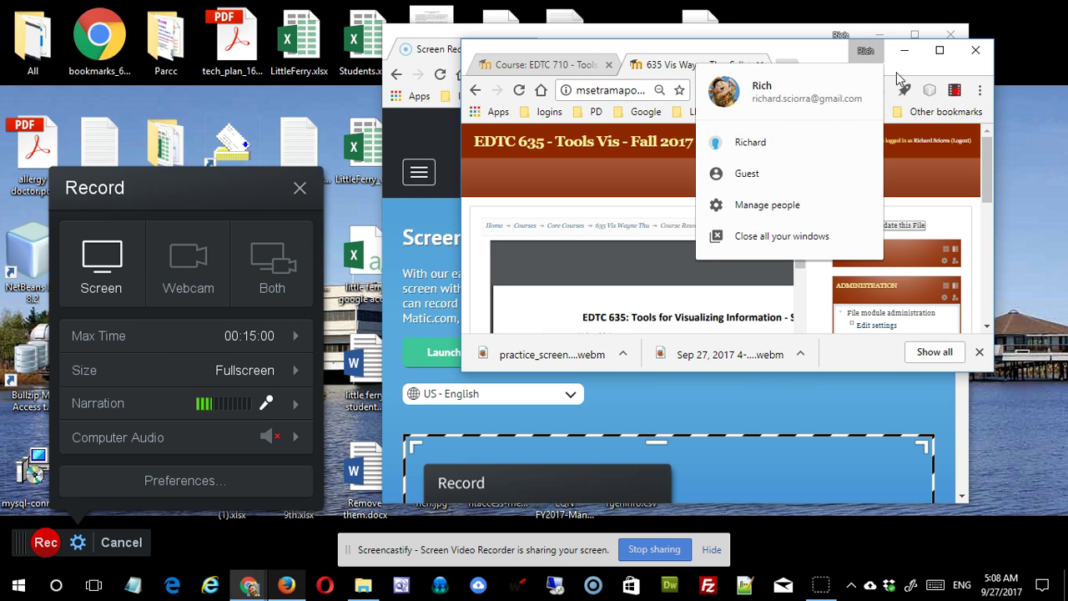
{"action": "left_click", "coordinate": [865, 51]}
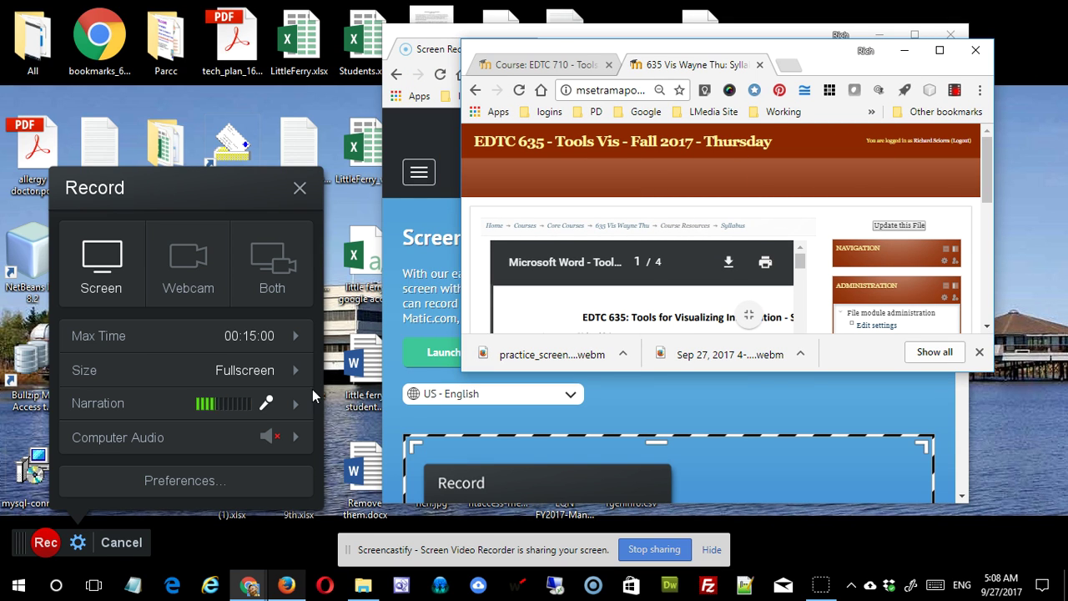
View the recording size choices and maximize the Screencast-O-Matic browser window.
{"action": "left_click", "coordinate": [301, 371]}
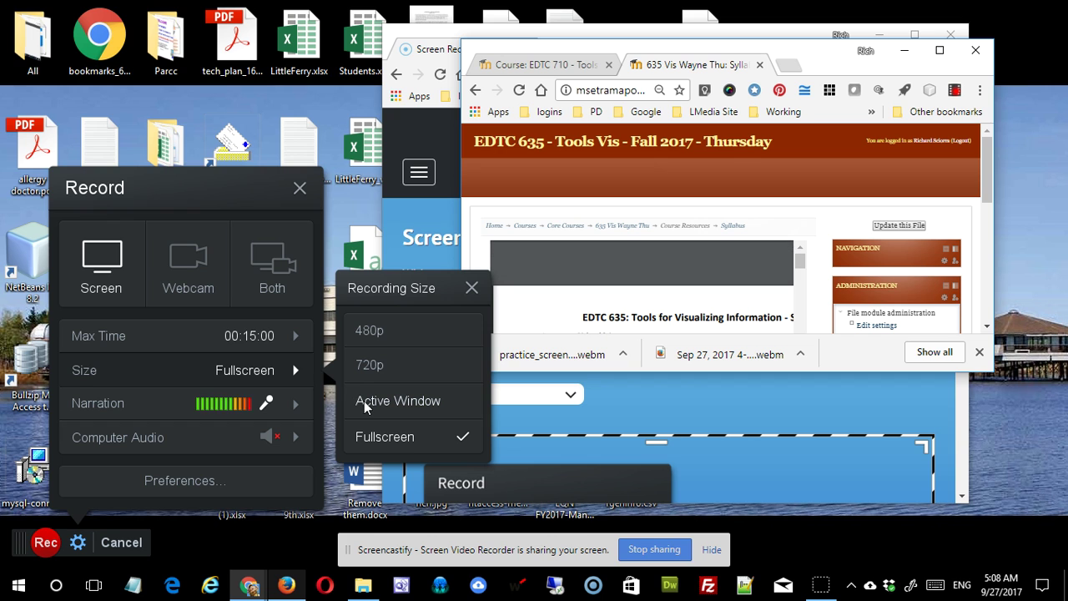
{"action": "left_click", "coordinate": [914, 35]}
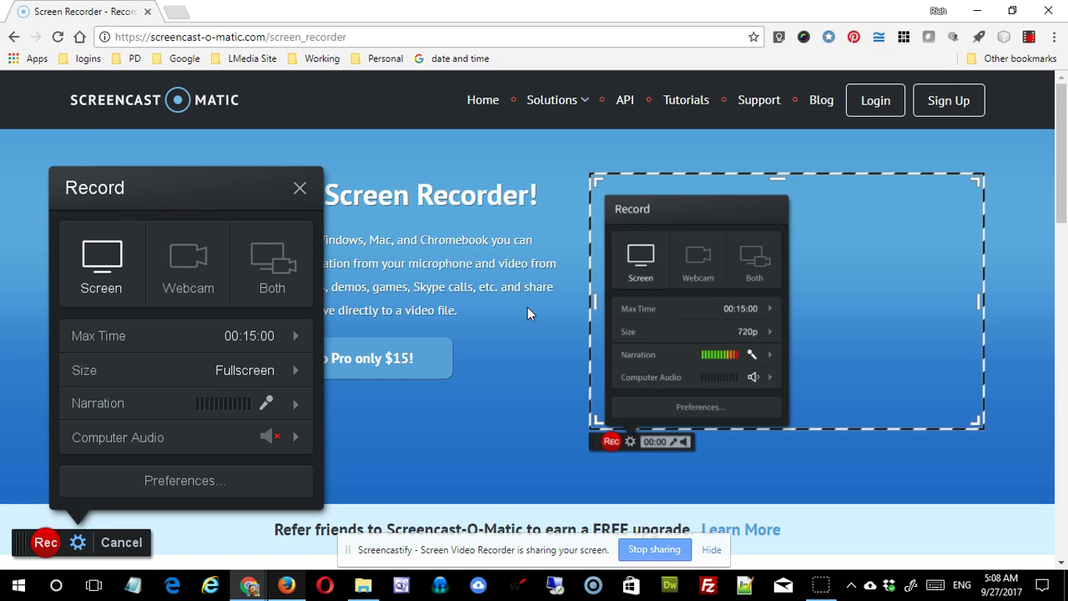
Set the recording size to 480p, then move the capture frame slightly and enlarge it to about 944 x 524.
{"action": "left_click", "coordinate": [295, 371]}
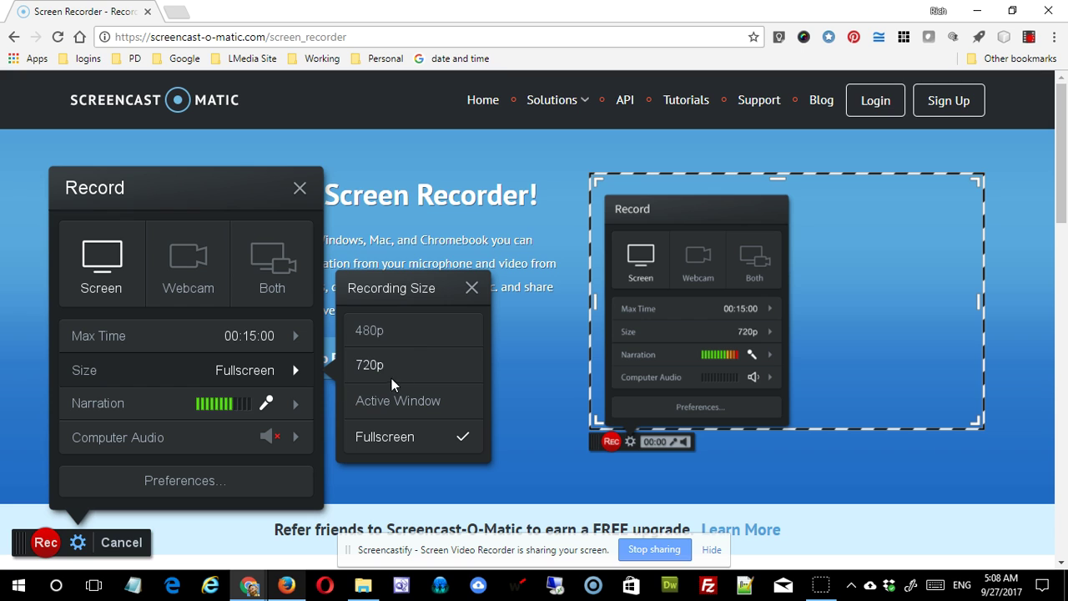
{"action": "left_click", "coordinate": [416, 329]}
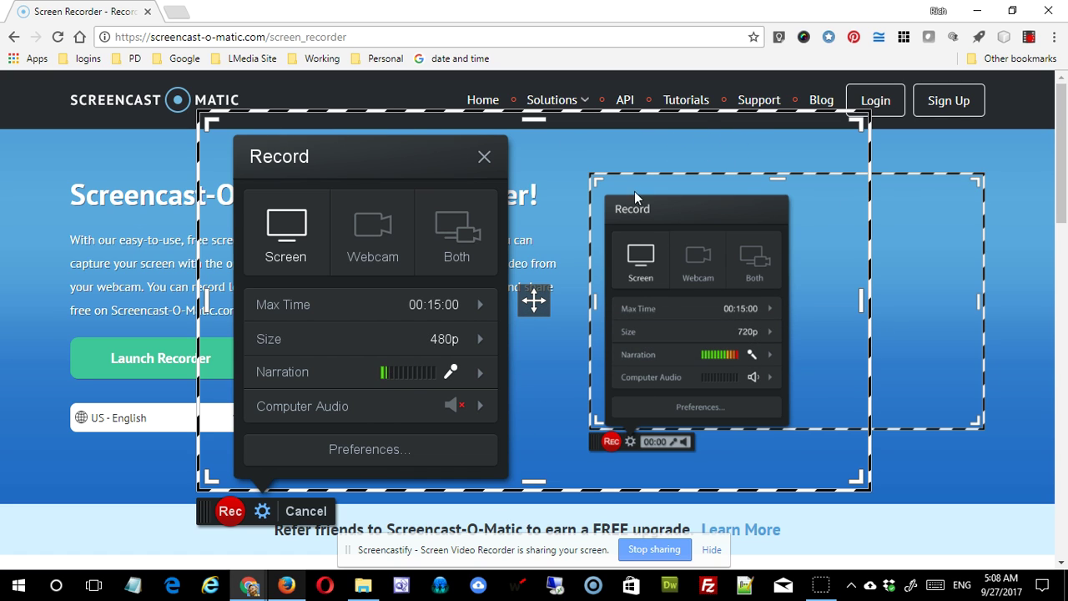
{"action": "mouse_move", "coordinate": [639, 111]}
{"action": "left_mouse_down"}
{"action": "mouse_move", "coordinate": [585, 64]}
{"action": "mouse_move", "coordinate": [447, 98]}
{"action": "mouse_move", "coordinate": [681, 172]}
{"action": "mouse_move", "coordinate": [806, 75]}
{"action": "mouse_move", "coordinate": [650, 76]}
{"action": "mouse_move", "coordinate": [815, 75]}
{"action": "mouse_move", "coordinate": [544, 84]}
{"action": "mouse_move", "coordinate": [448, 109]}
{"action": "mouse_move", "coordinate": [643, 113]}
{"action": "left_mouse_up"}
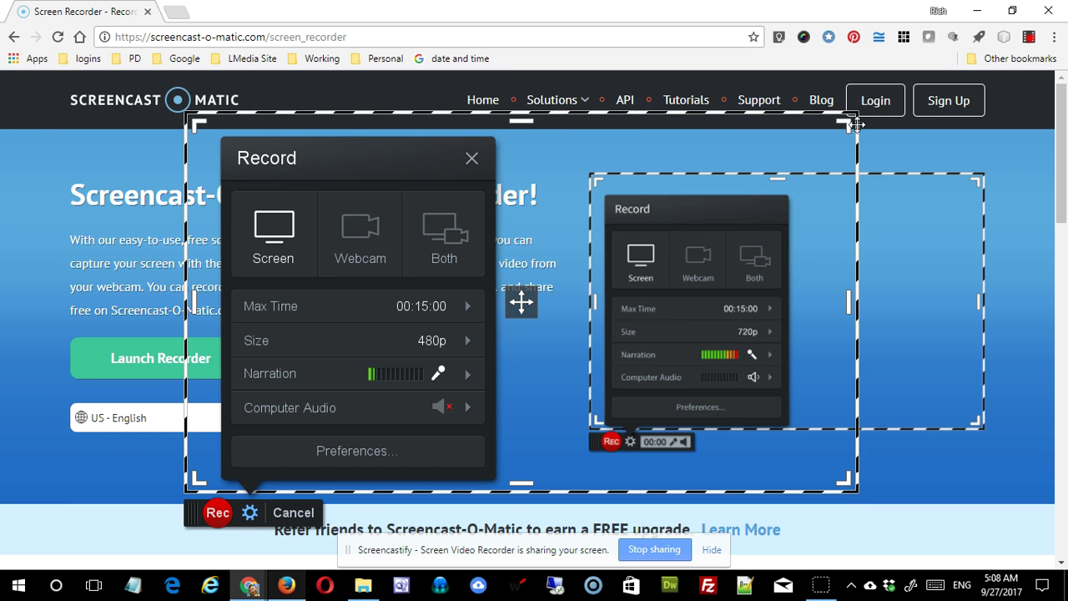
{"action": "left_click_drag", "start_coordinate": [863, 116], "coordinate": [918, 88]}
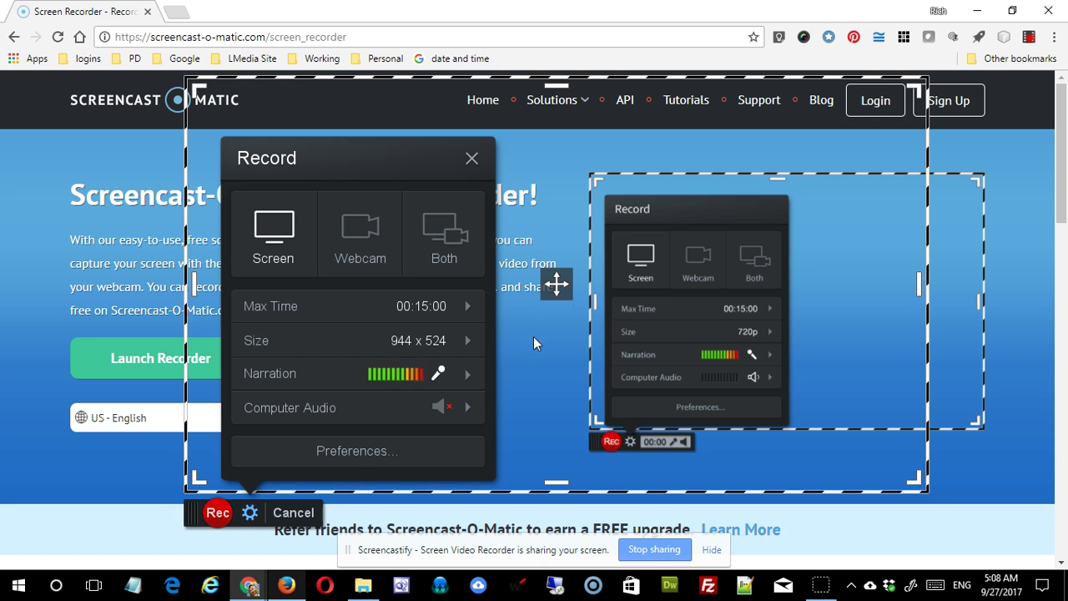
Try the 720p recording size, then set the size to Fullscreen.
{"action": "left_click", "coordinate": [468, 343]}
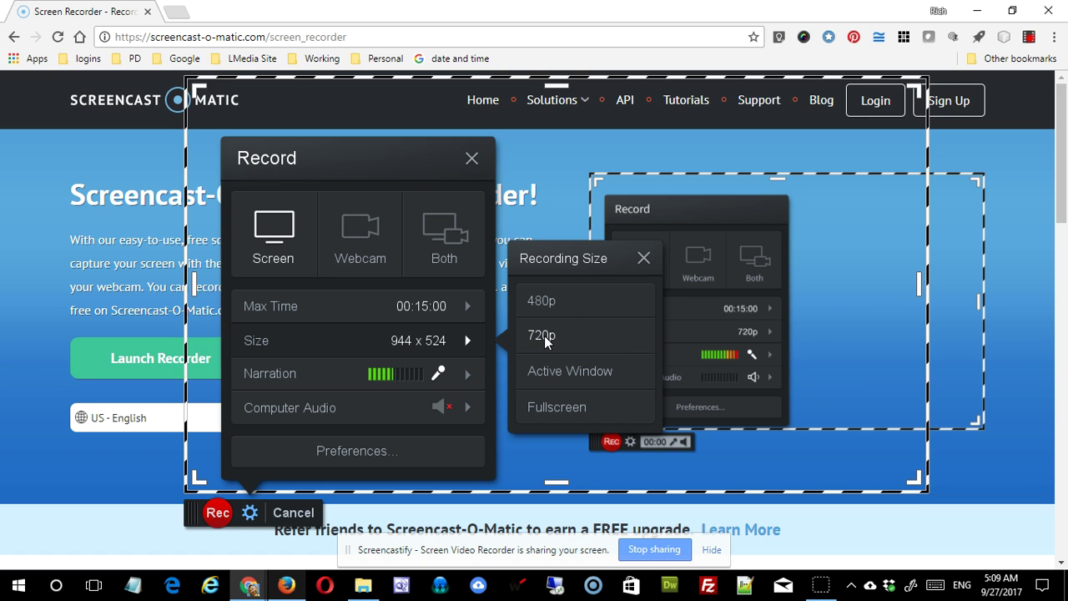
{"action": "left_click", "coordinate": [568, 336]}
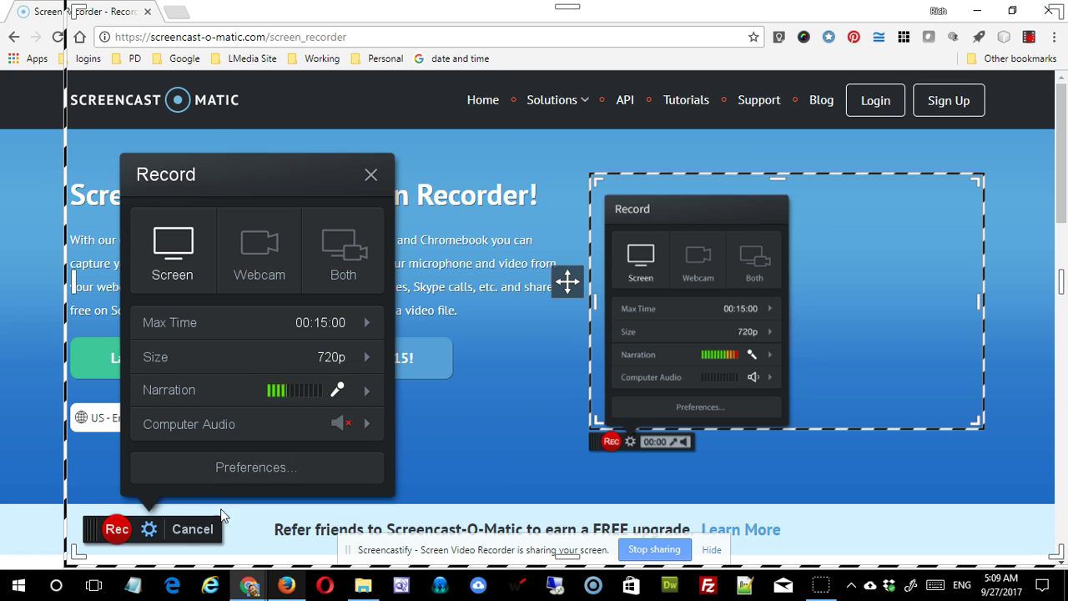
{"action": "left_click", "coordinate": [367, 358]}
{"action": "left_click", "coordinate": [449, 424]}
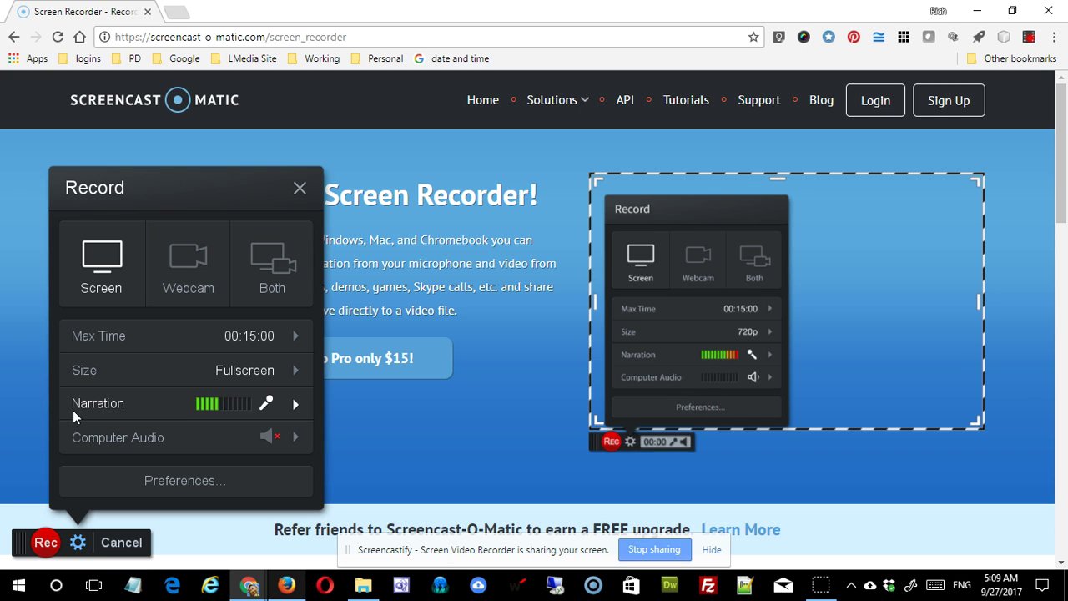
Review the narration microphone choices and select High Definition Audio Device.
{"action": "left_click", "coordinate": [299, 402]}
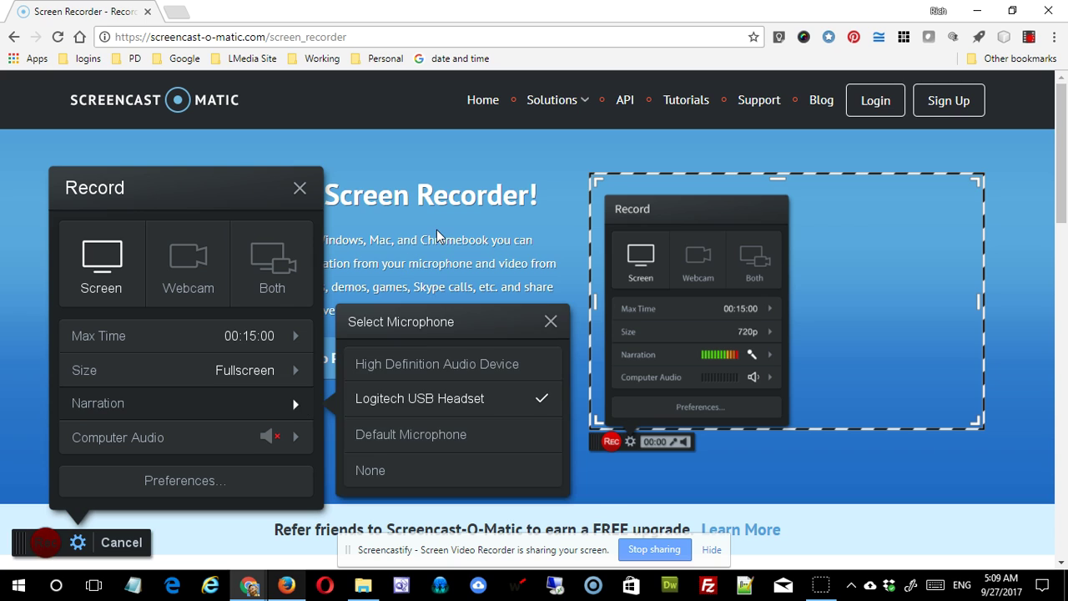
{"action": "left_click", "coordinate": [297, 404]}
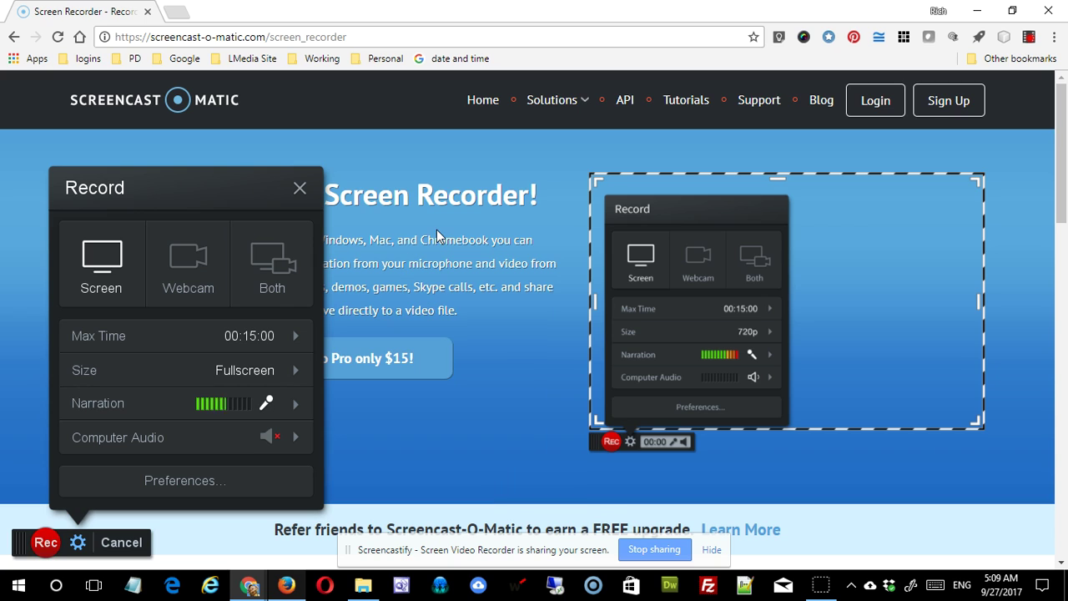
{"action": "left_click", "coordinate": [294, 406]}
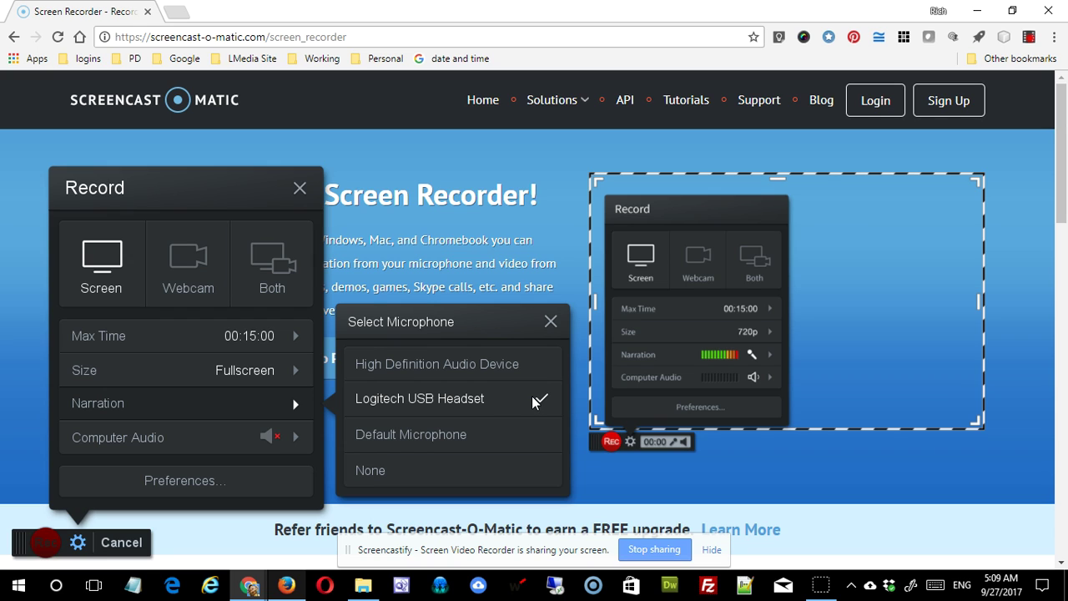
{"action": "left_click", "coordinate": [454, 373]}
View the Computer Audio option, then open the recorder preferences and look at the Webcam Big Hotkey choices.
{"action": "left_click", "coordinate": [289, 445]}
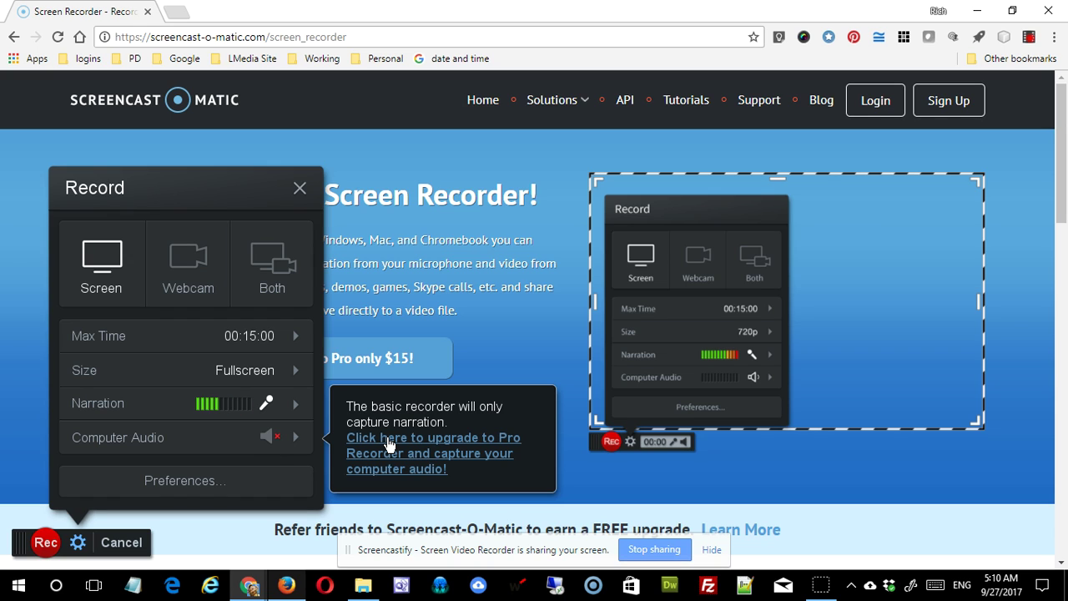
{"action": "left_click", "coordinate": [187, 484]}
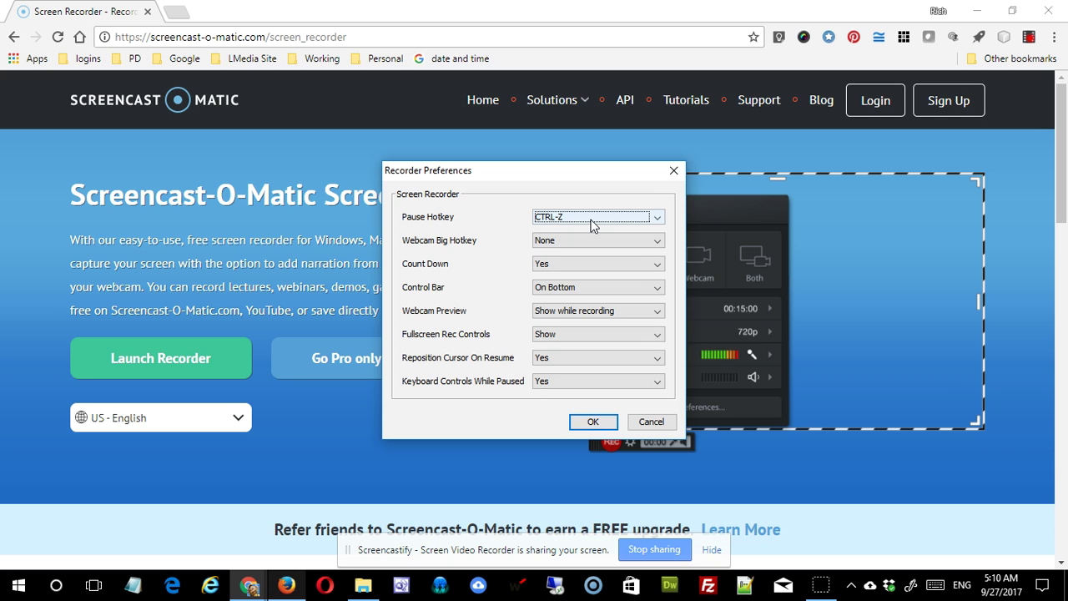
{"action": "left_click", "coordinate": [659, 241]}
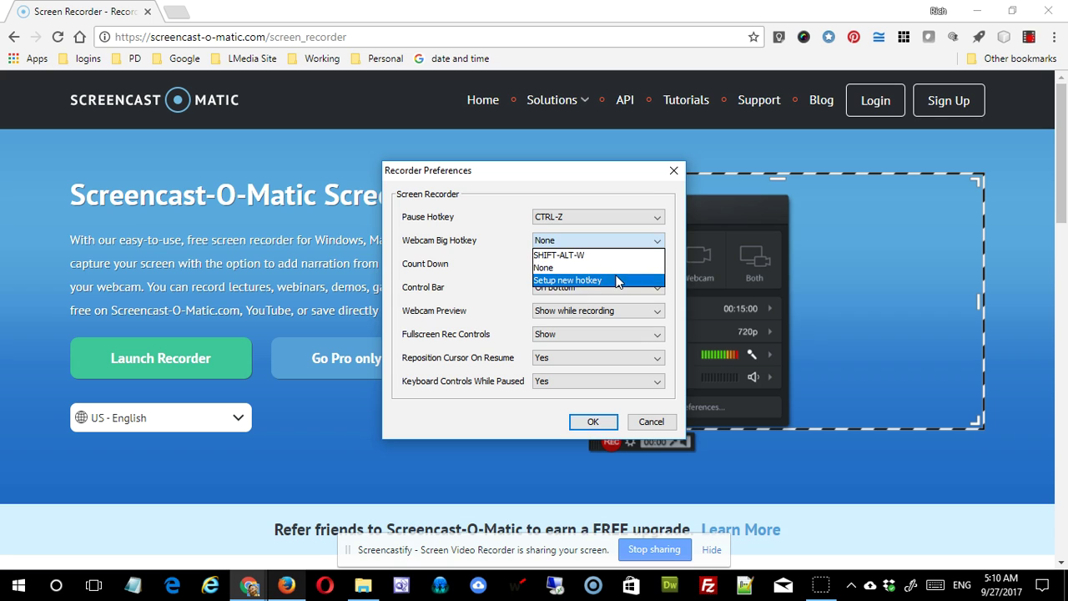
{"action": "left_click", "coordinate": [463, 239]}
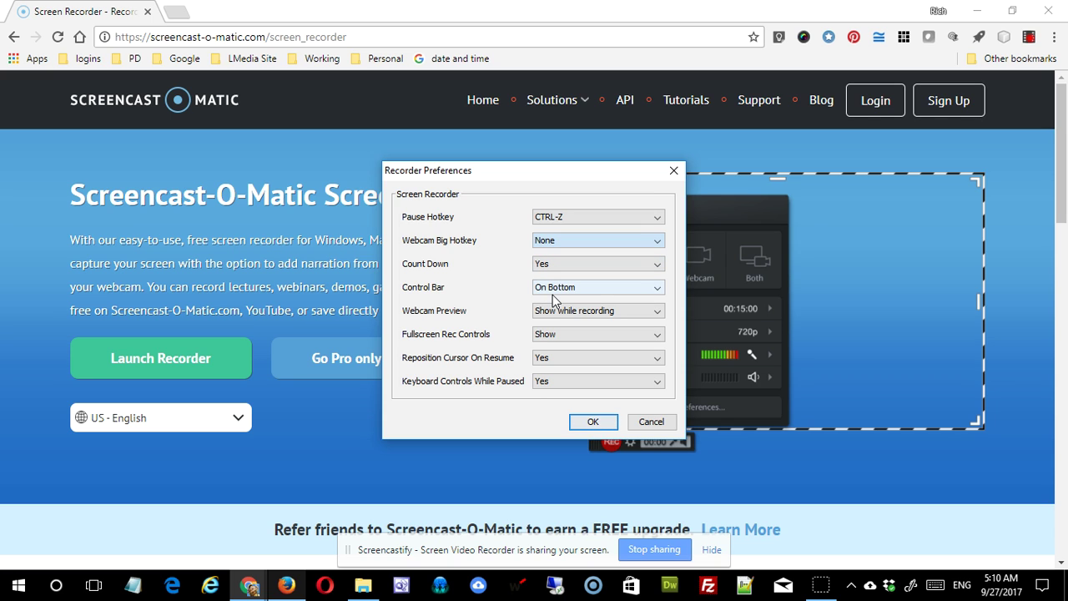
Review the Control Bar, Webcam Preview and Fullscreen Rec Controls choices in the recorder preferences.
{"action": "left_click", "coordinate": [564, 295]}
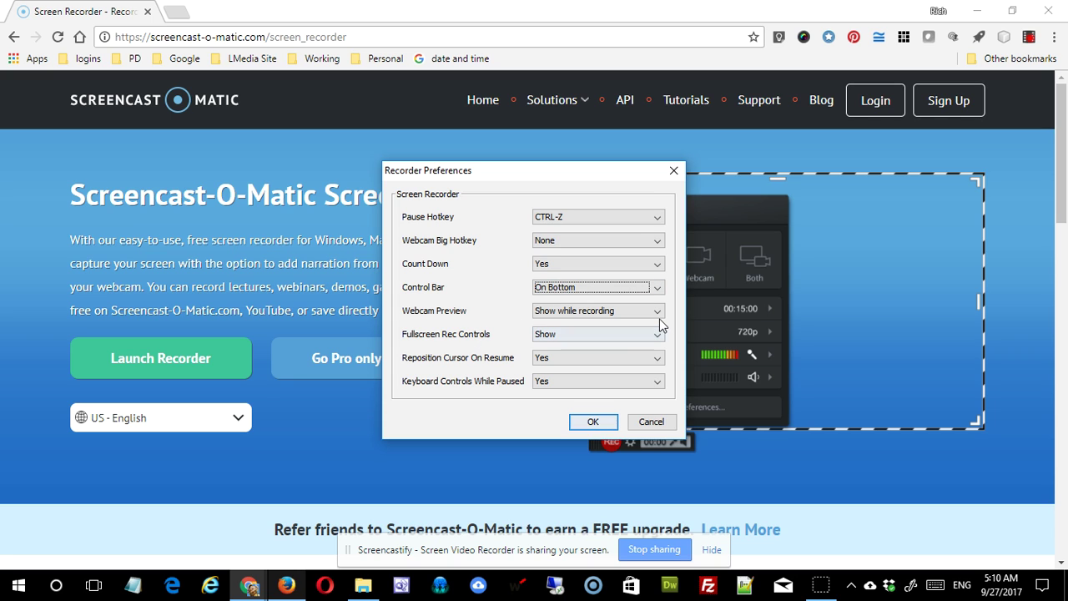
{"action": "left_click", "coordinate": [601, 313]}
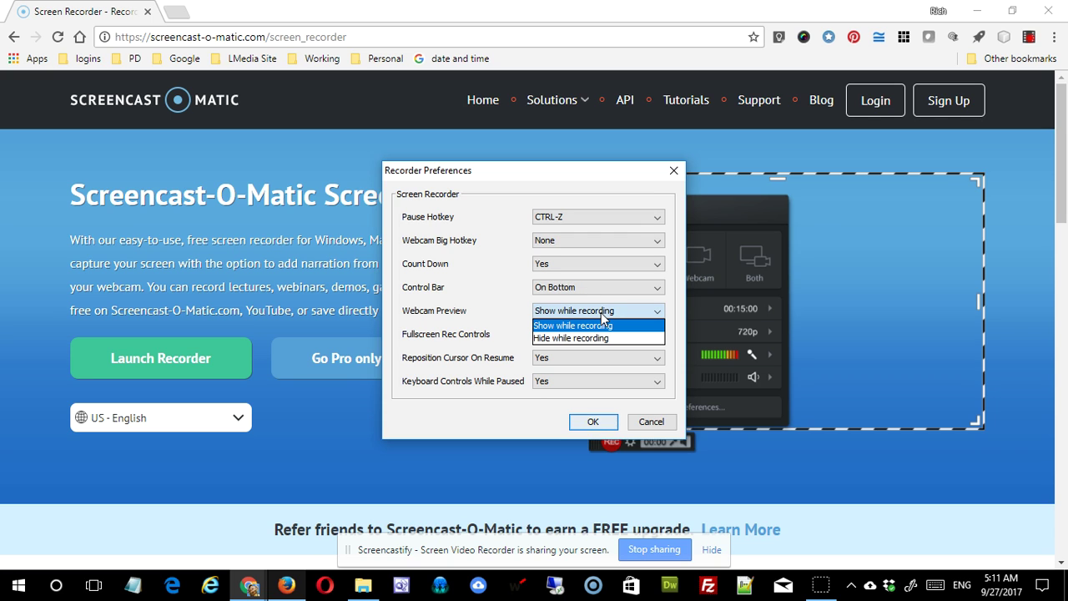
{"action": "left_click", "coordinate": [601, 314]}
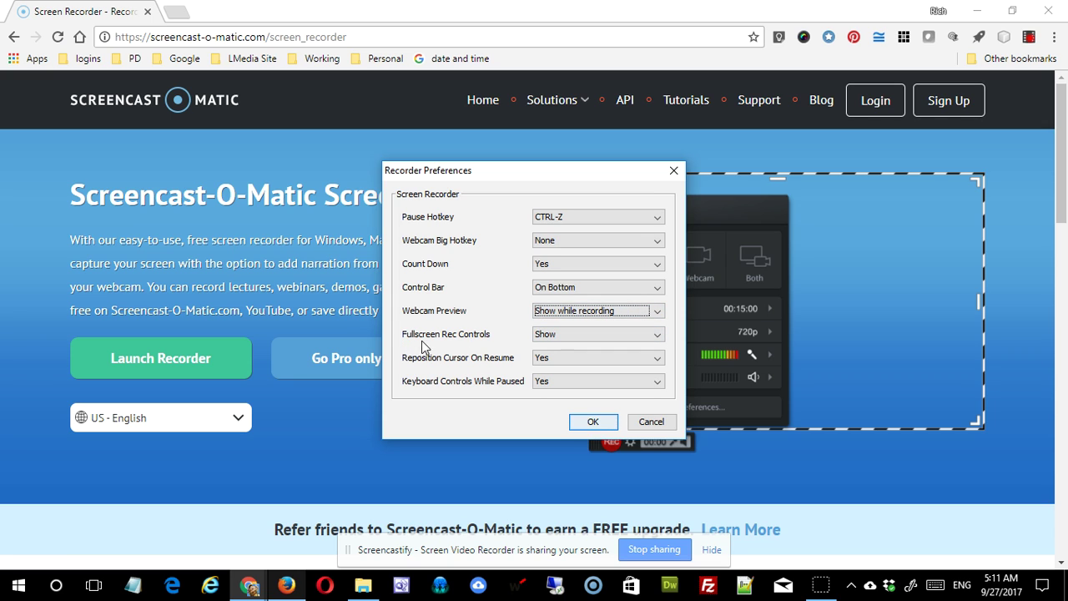
{"action": "left_click", "coordinate": [610, 338]}
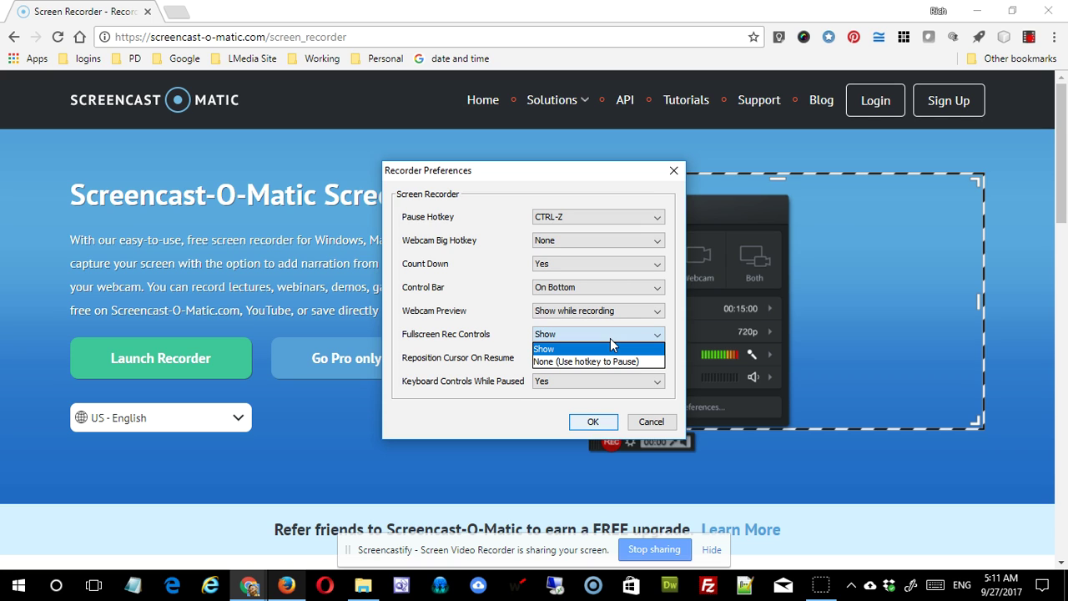
{"action": "left_click", "coordinate": [610, 338]}
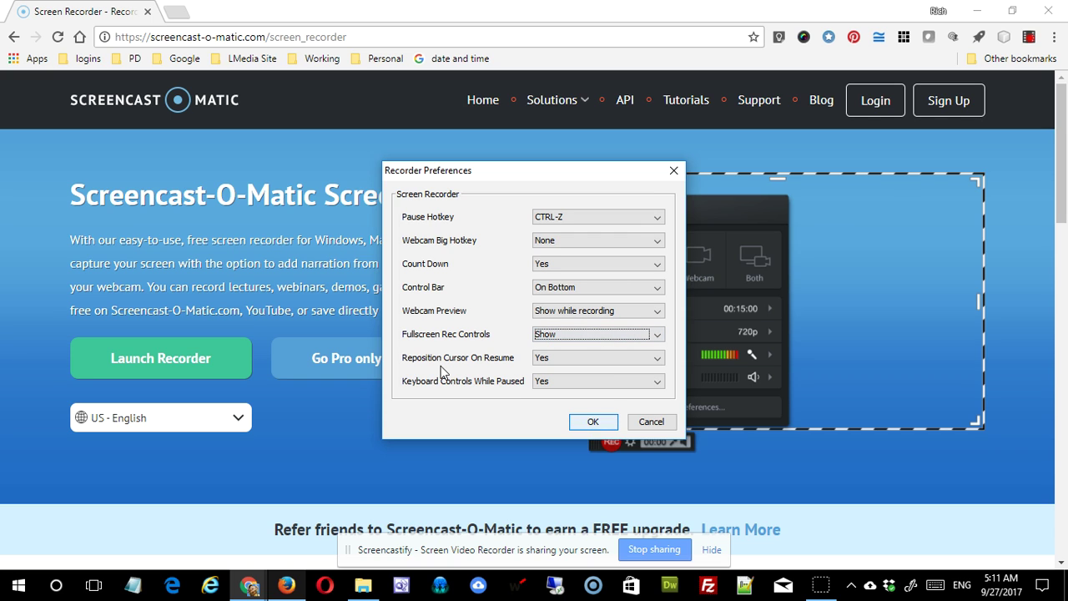
View the Reposition Cursor On Resume choices and accept the recorder preferences.
{"action": "left_click", "coordinate": [577, 362]}
{"action": "left_click", "coordinate": [578, 362]}
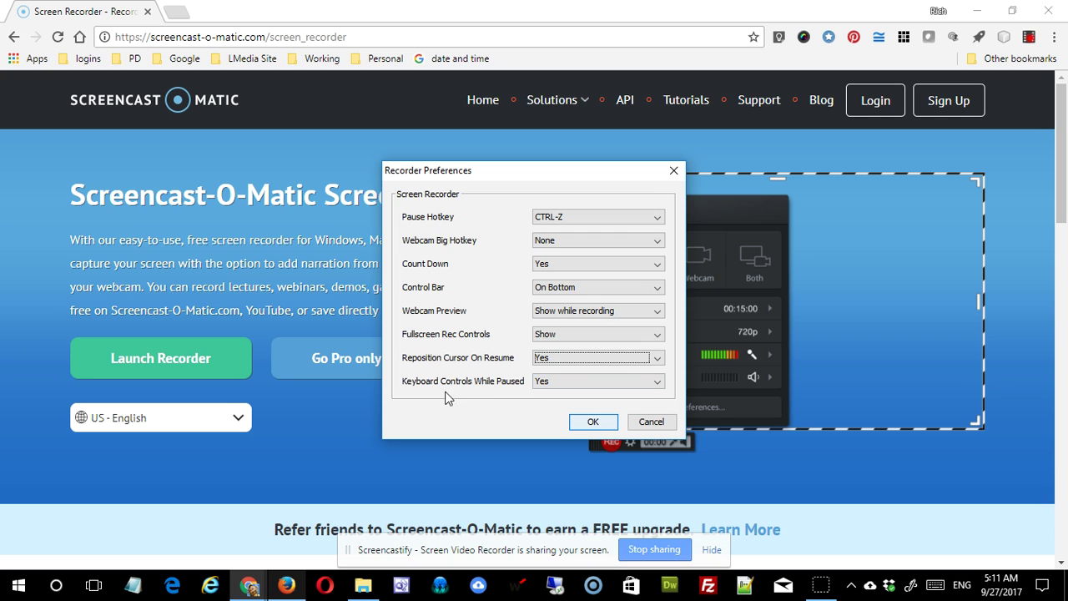
{"action": "left_click", "coordinate": [594, 421]}
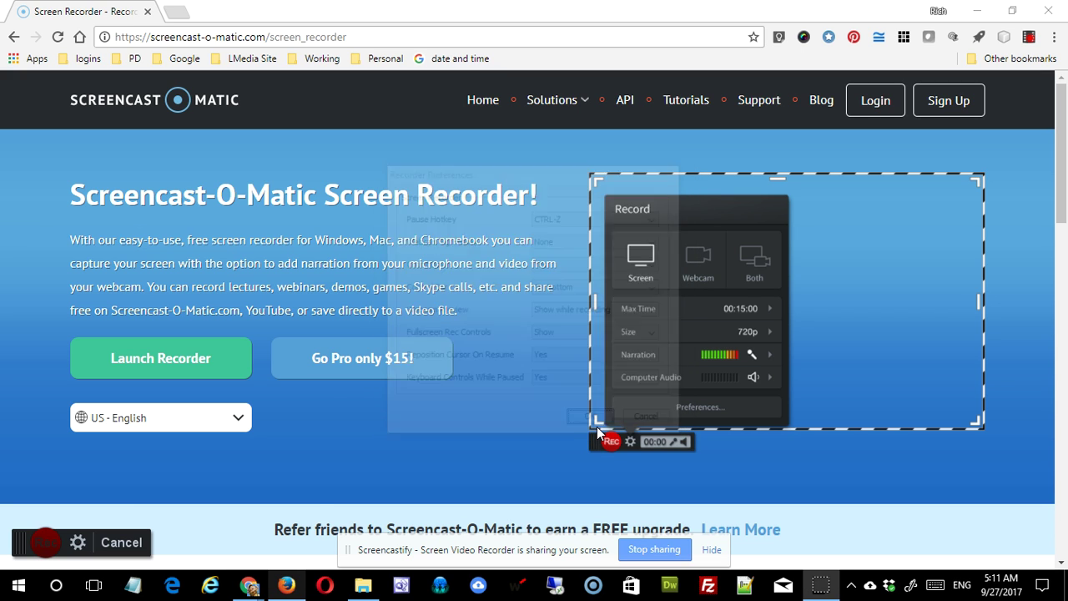